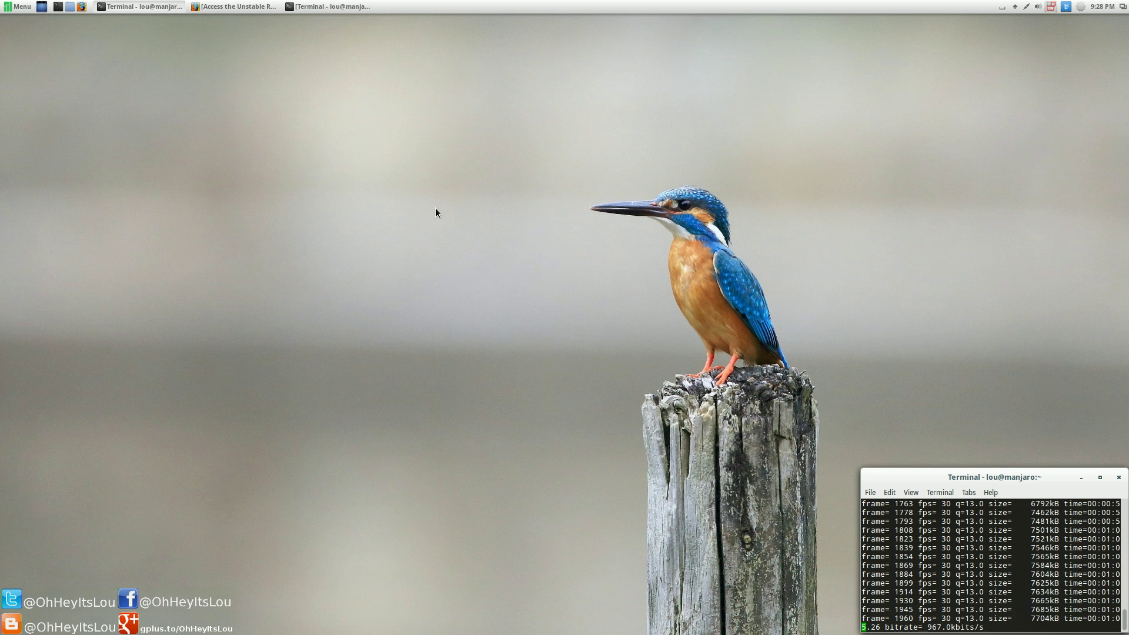
Open the Cinnamon application menu from the Menu button at the top-left of the panel
left_click(7, 8)
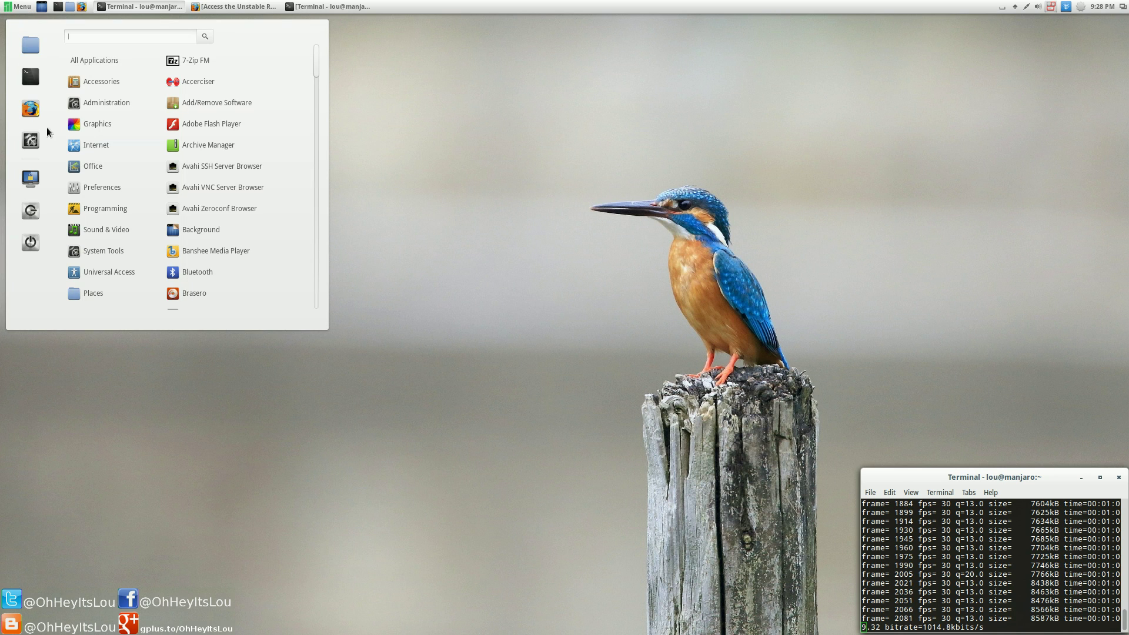
left_click(31, 140)
scroll(492, 396, "down", 5)
left_click(407, 291)
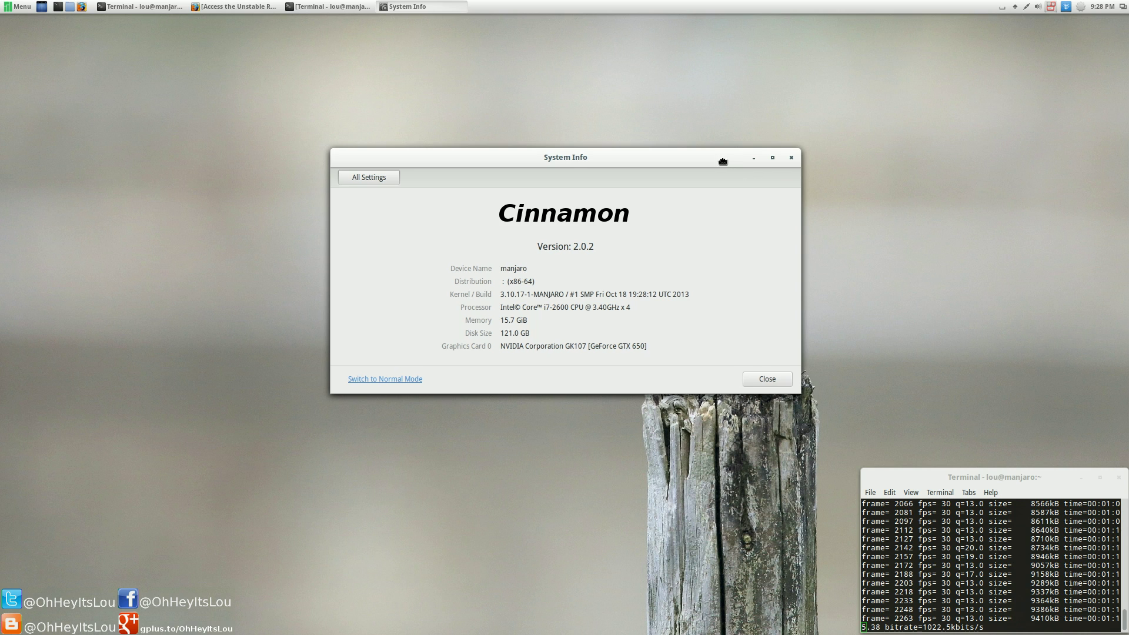
left_click_drag(720, 160, 724, 114)
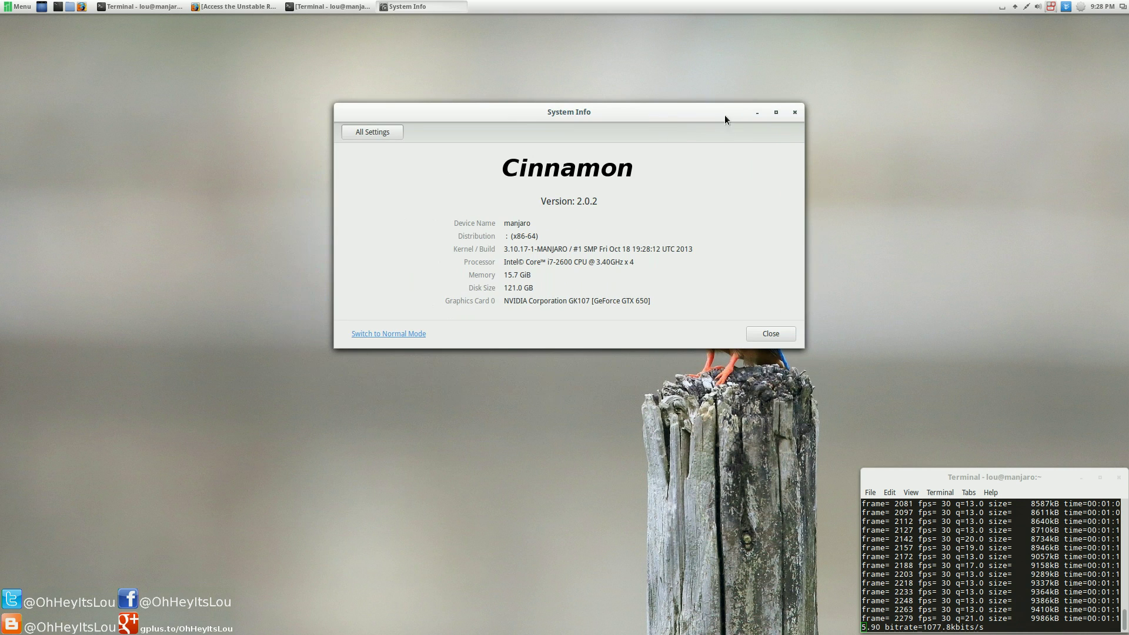
left_click(793, 112)
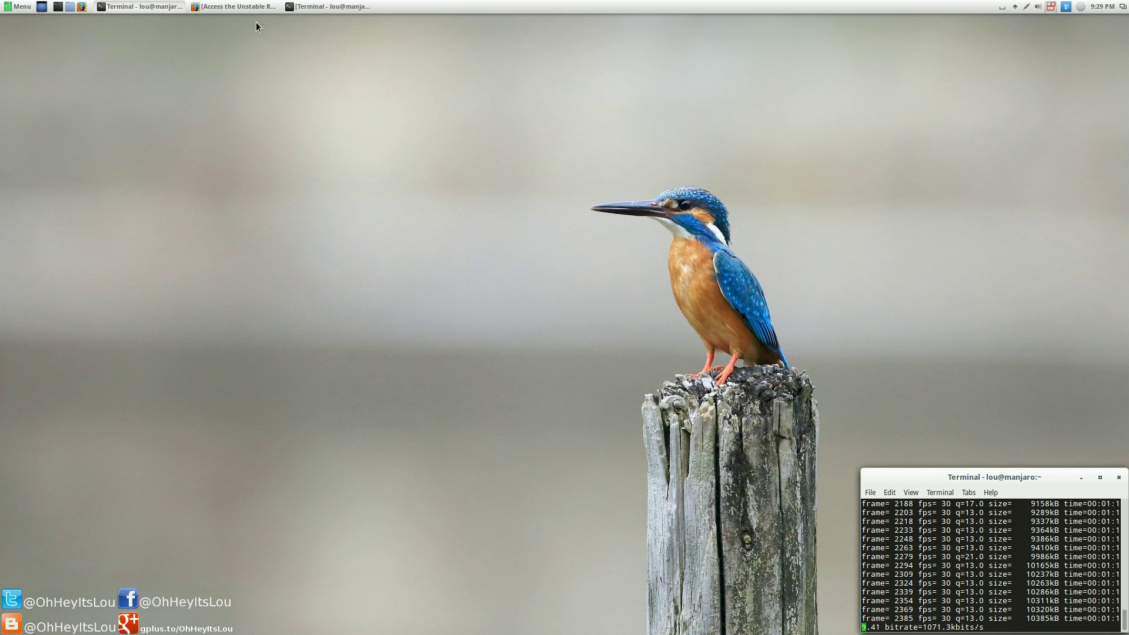
left_click(238, 6)
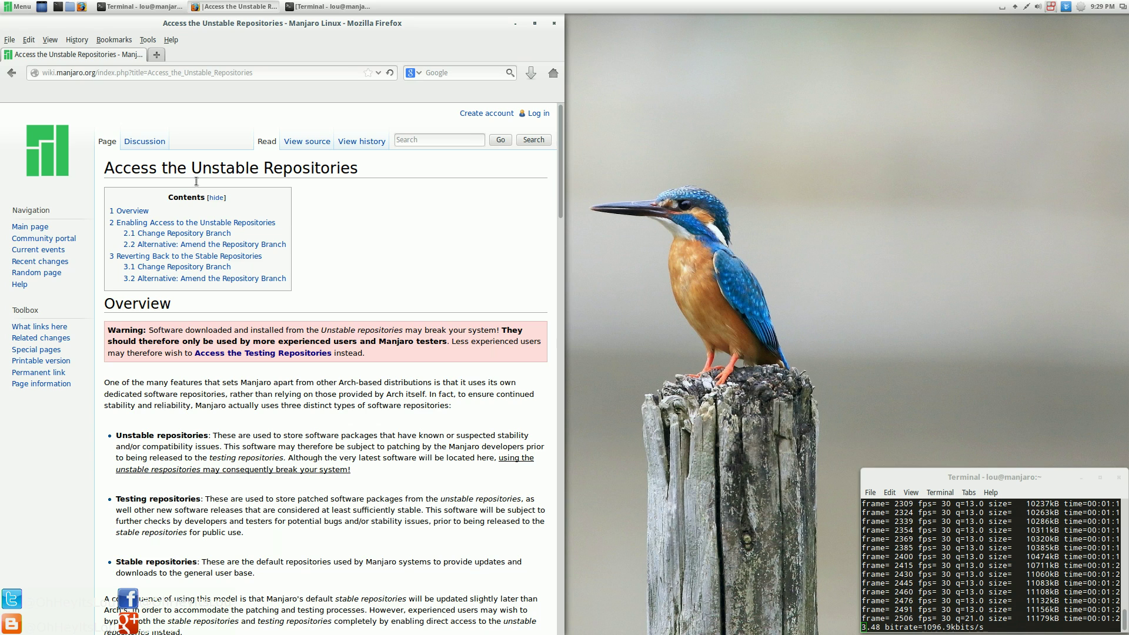
Paste the wiki's 'sudo pacman-mirrors -g -b unstable' command into the terminal, then clear it
scroll(403, 476, "down", 15)
triple_click(153, 354)
left_click(307, 8)
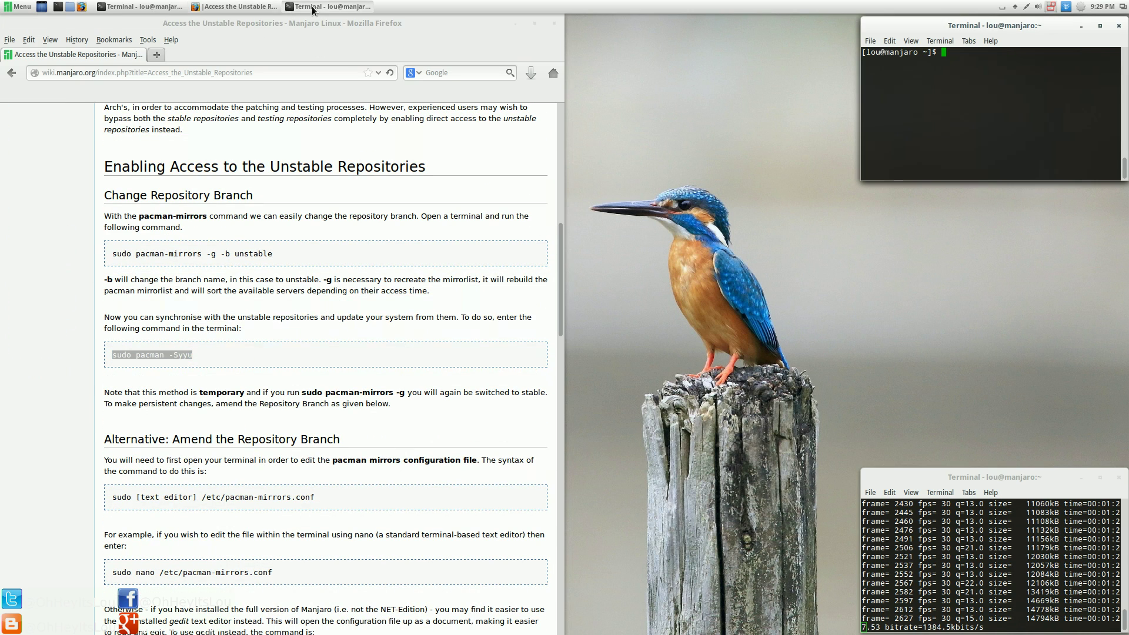
triple_click(288, 248)
left_click(271, 253)
triple_click(271, 252)
key("ctrl+c")
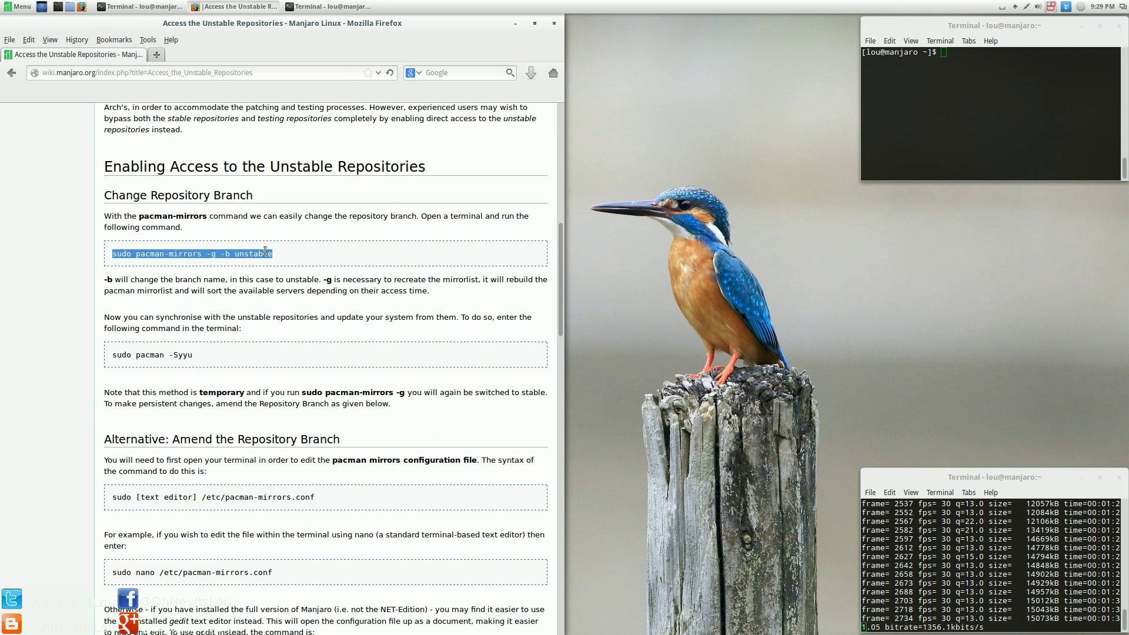
left_click(929, 130)
middle_click(929, 130)
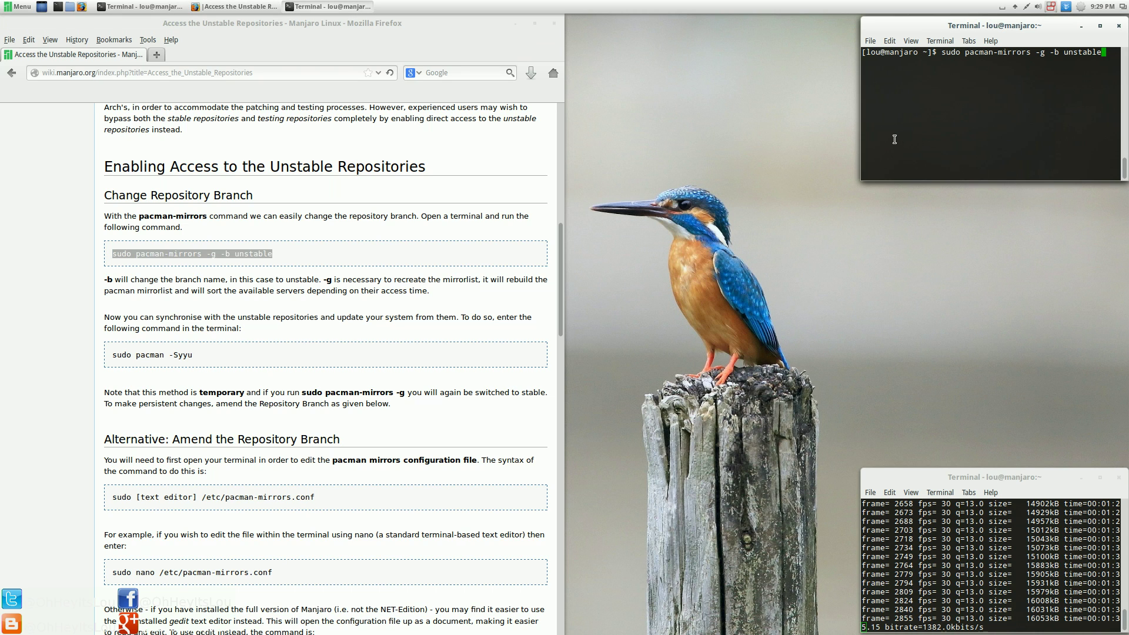
key("ctrl+u")
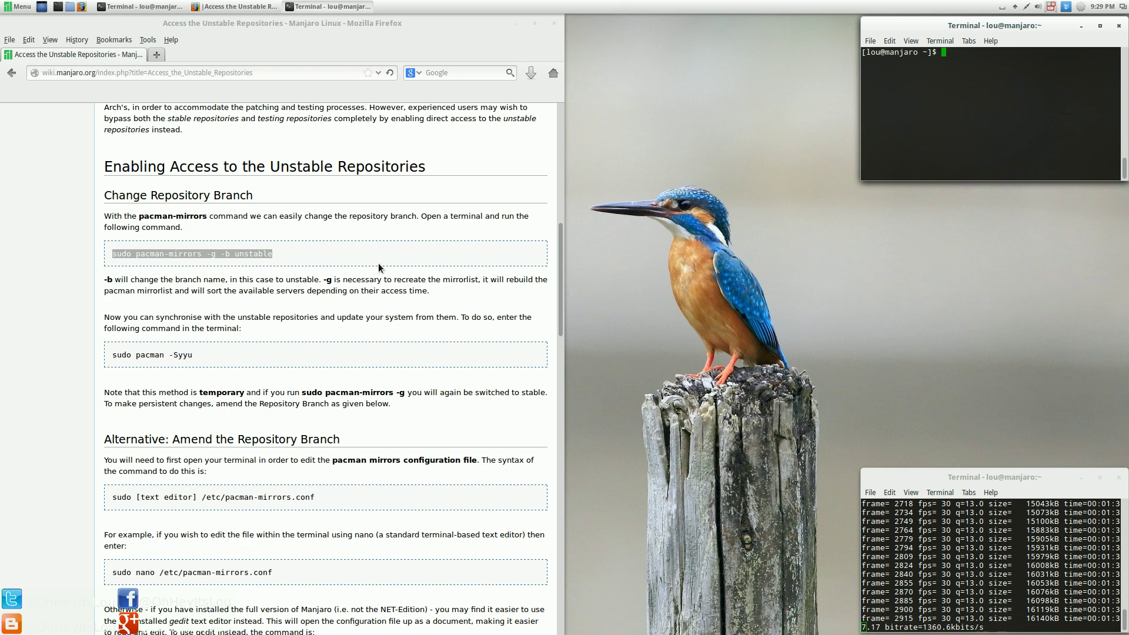
Paste 'sudo pacman -Syyu' from the wiki at the terminal prompt, then clear the line
triple_click(172, 352)
key("ctrl+c")
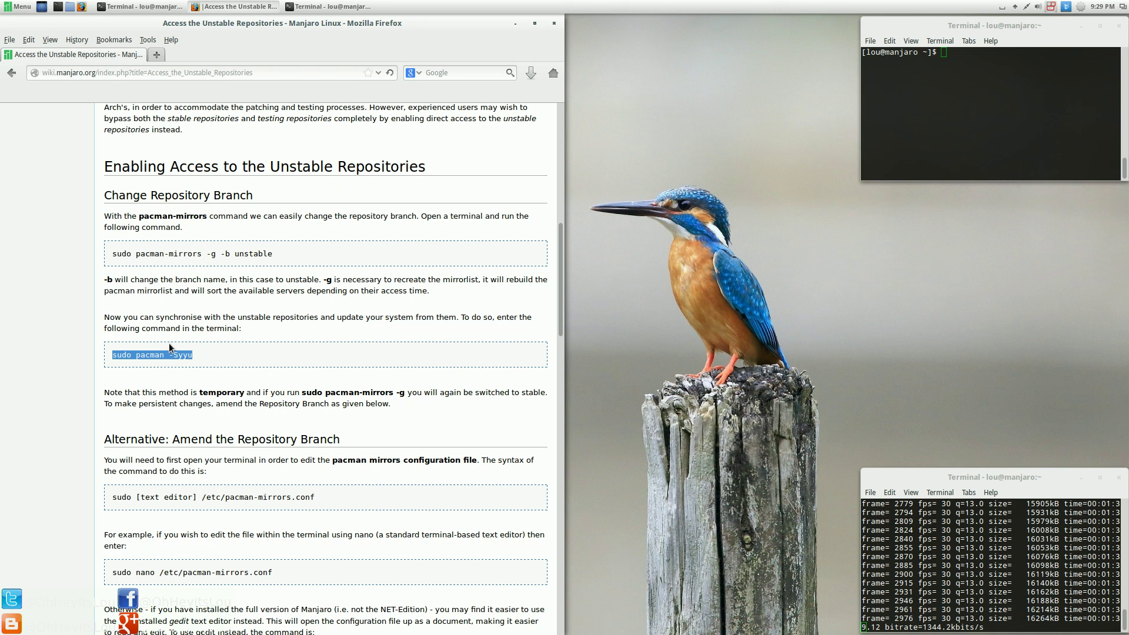
left_click(942, 131)
middle_click(942, 131)
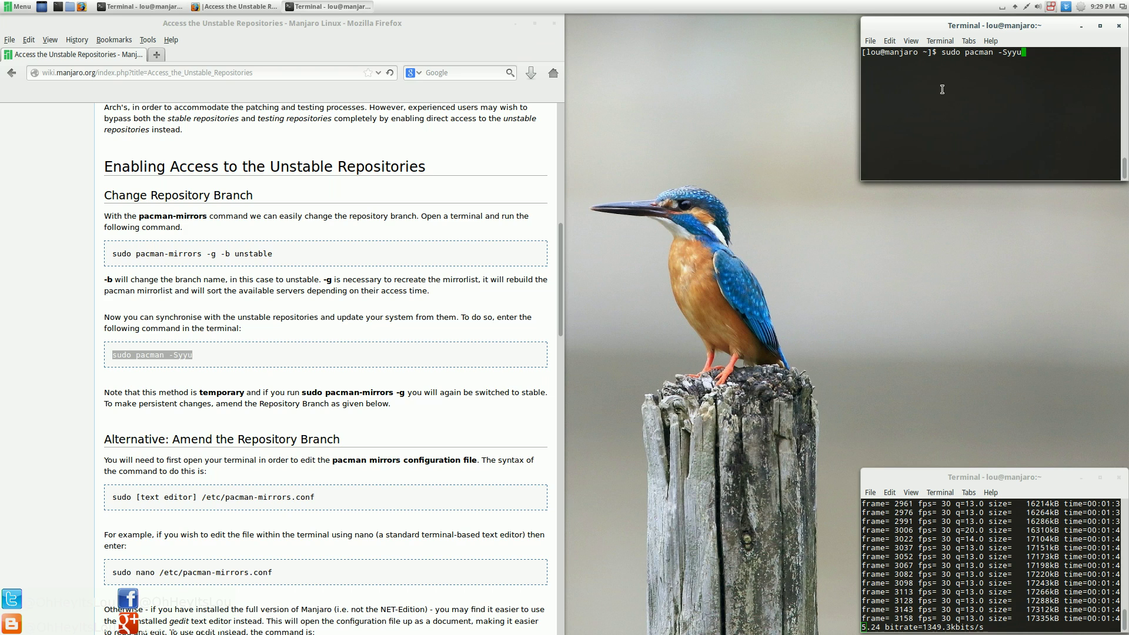
key("ctrl+u")
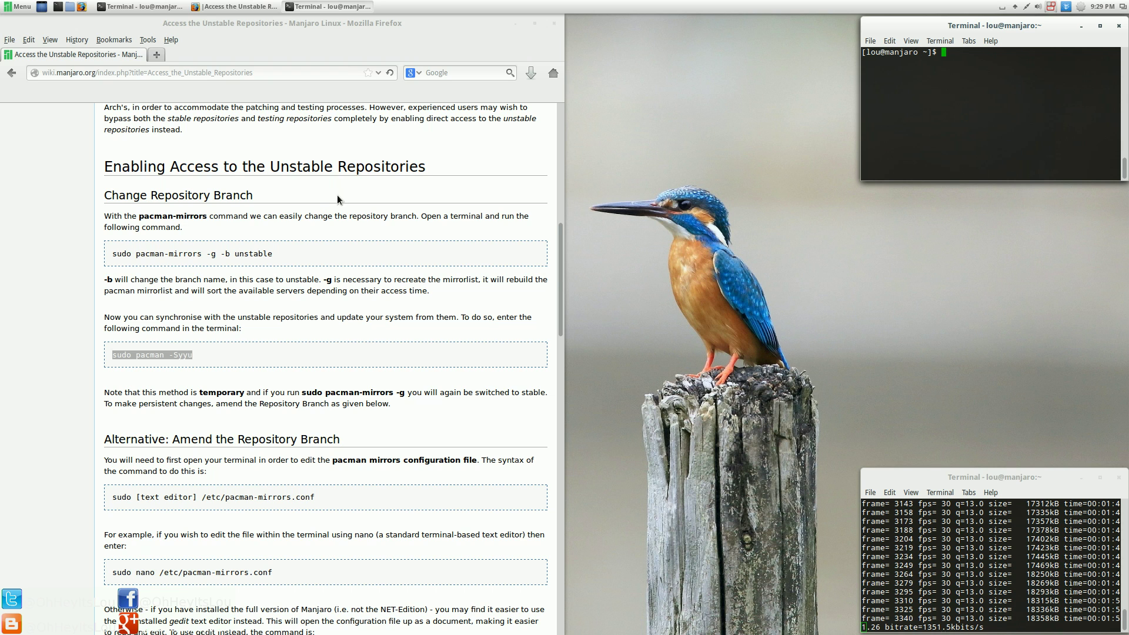
scroll(330, 205, "up", 5)
Hide Firefox and nudge the terminal window slightly higher on the desktop
scroll(320, 208, "up", 6)
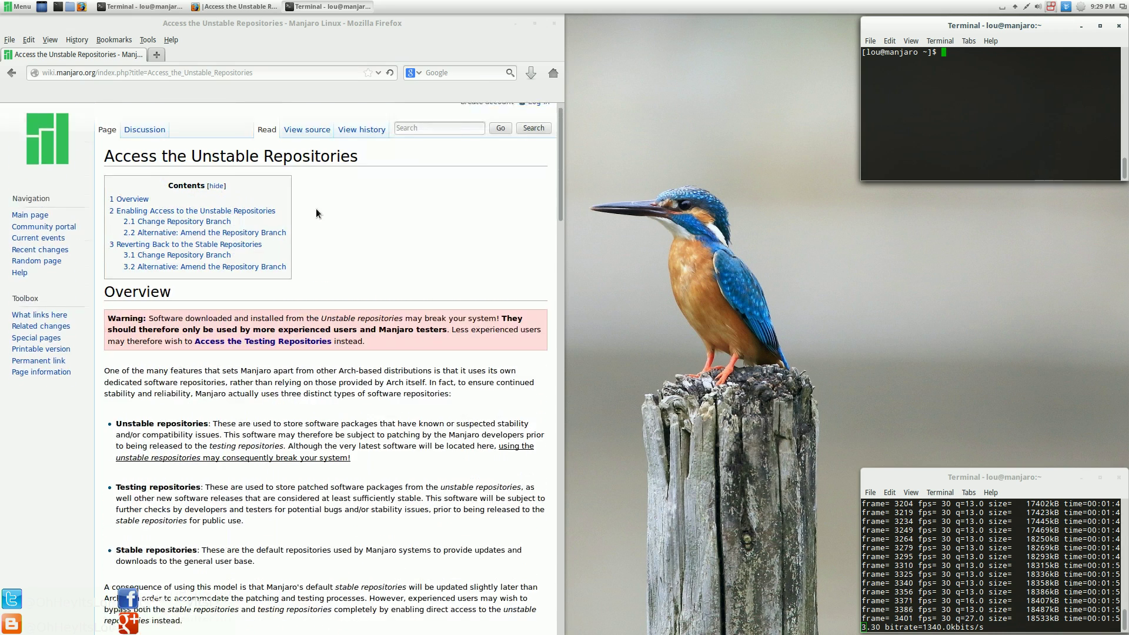
left_click(517, 23)
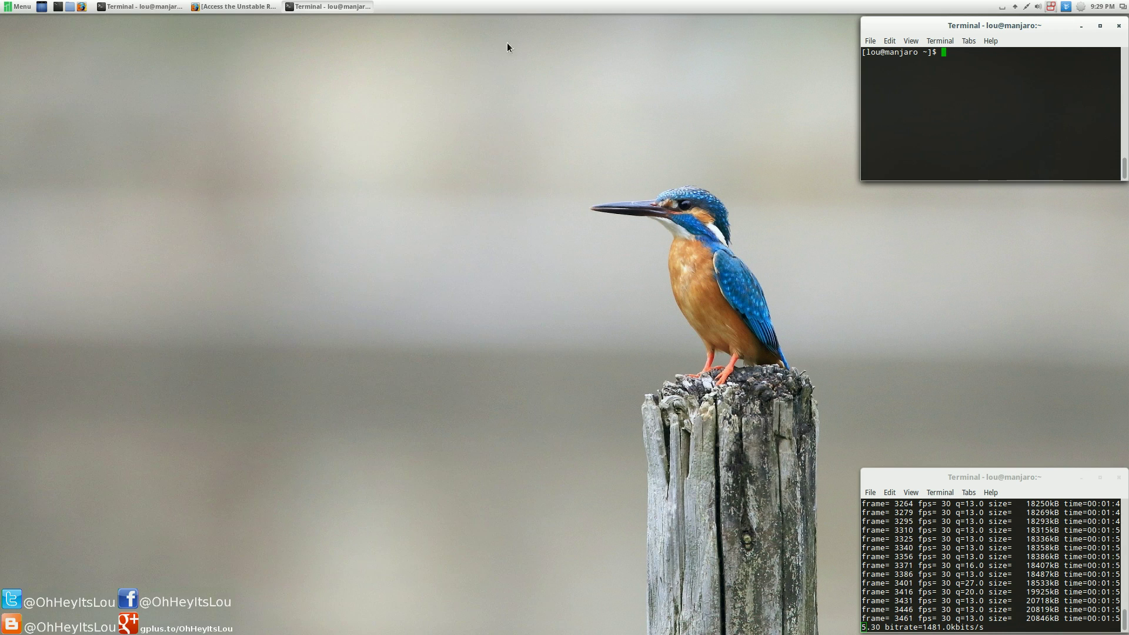
left_click_drag(1043, 25, 1042, 22)
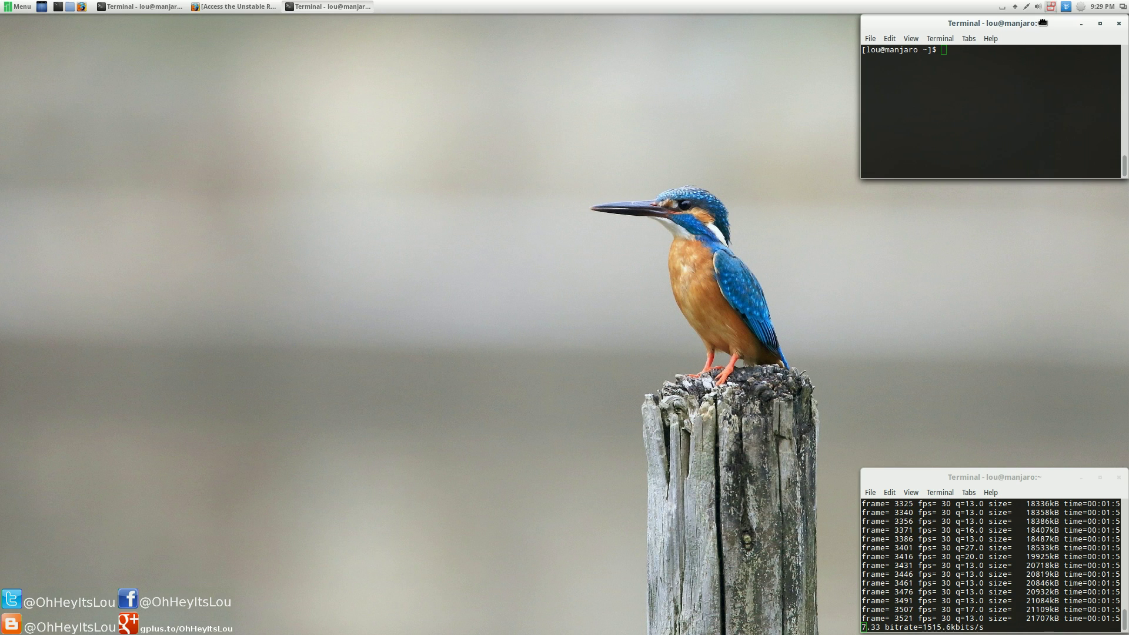
left_click(1050, 9)
left_click(1037, 61)
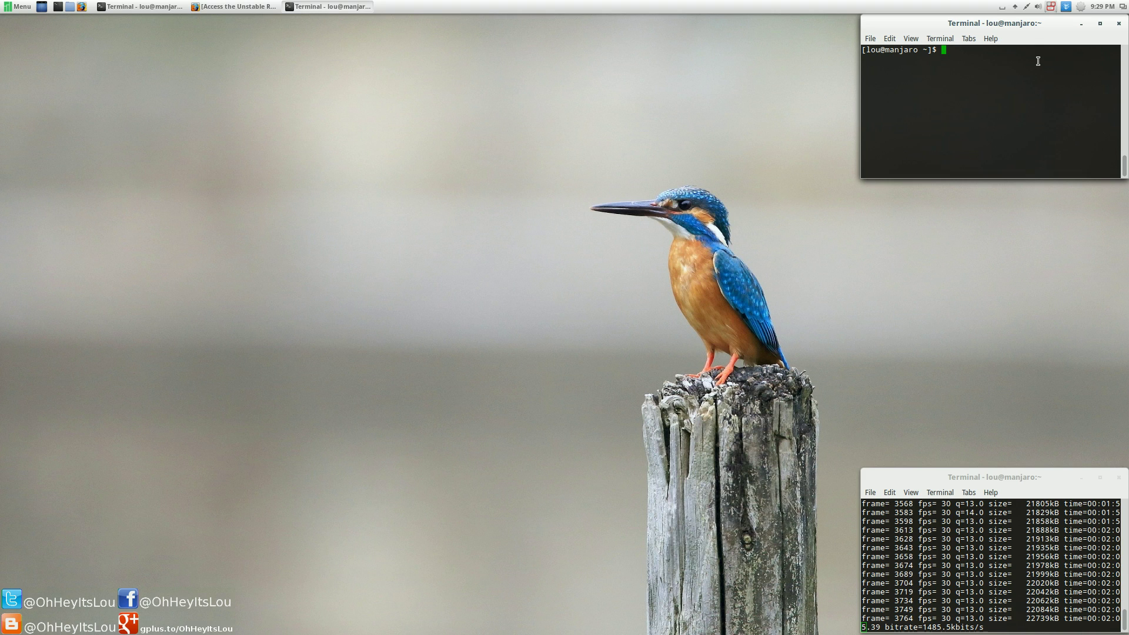
Run 'pacman -Ss cinnamon' and scroll the results to confirm cinnamon 2.0.2-2 is installed
type("pacman -")
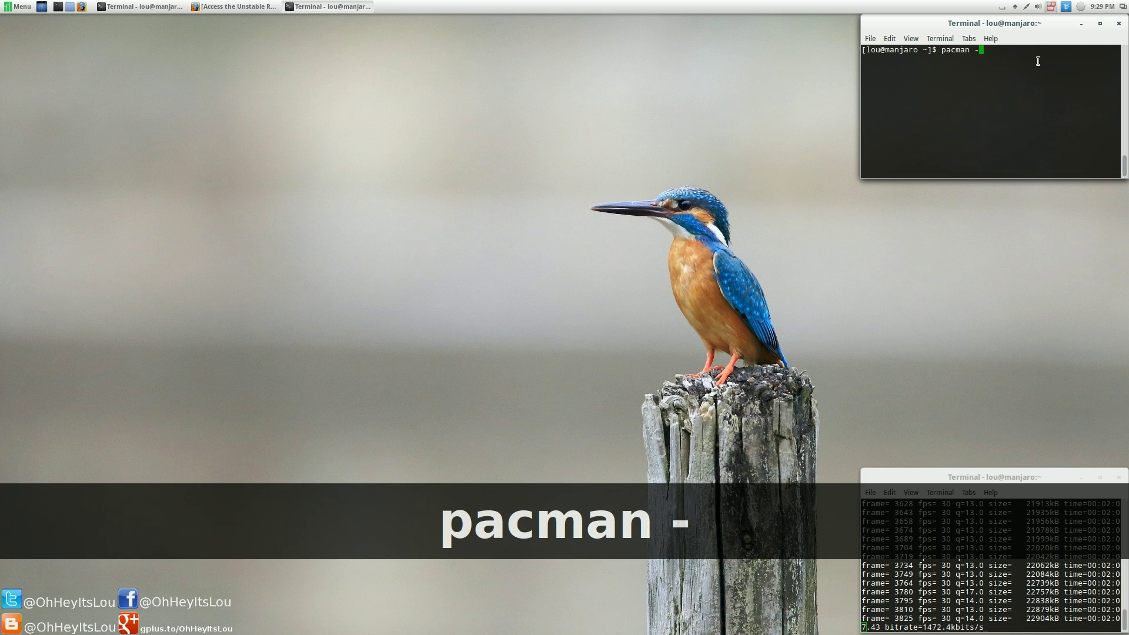
type("Ss cinnamon")
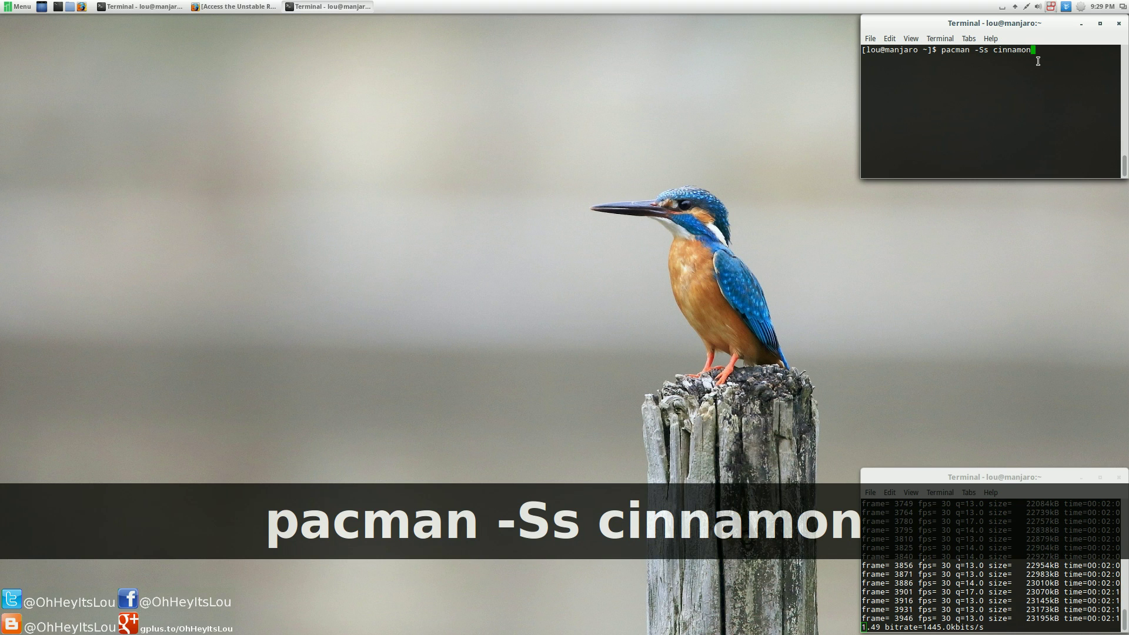
key("Return")
scroll(951, 110, "up", 5)
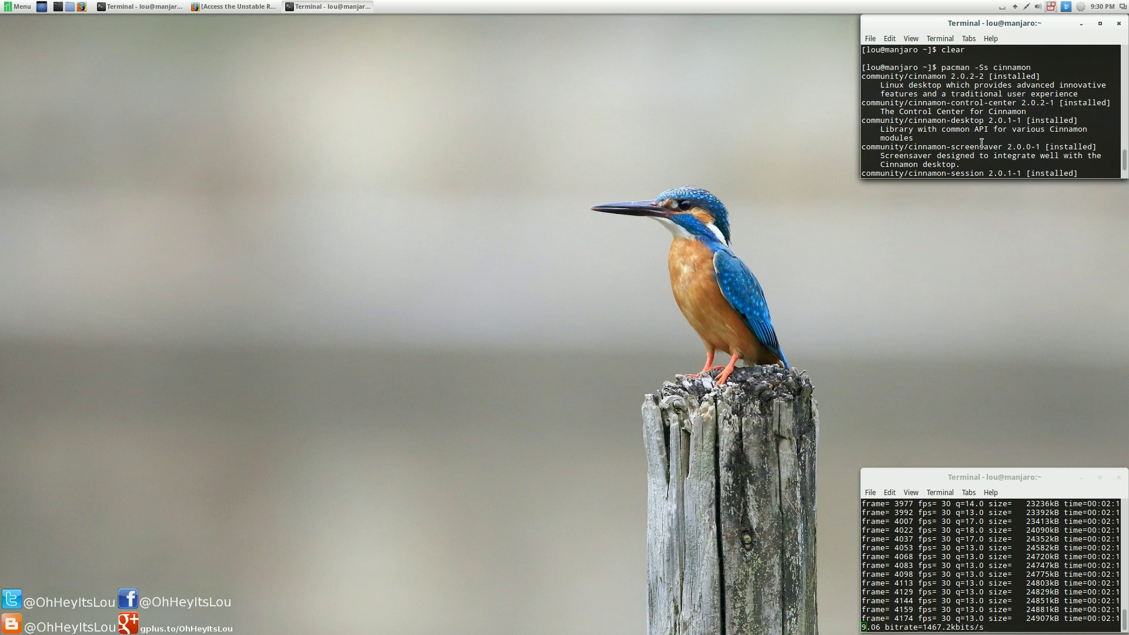
scroll(984, 145, "down", 1)
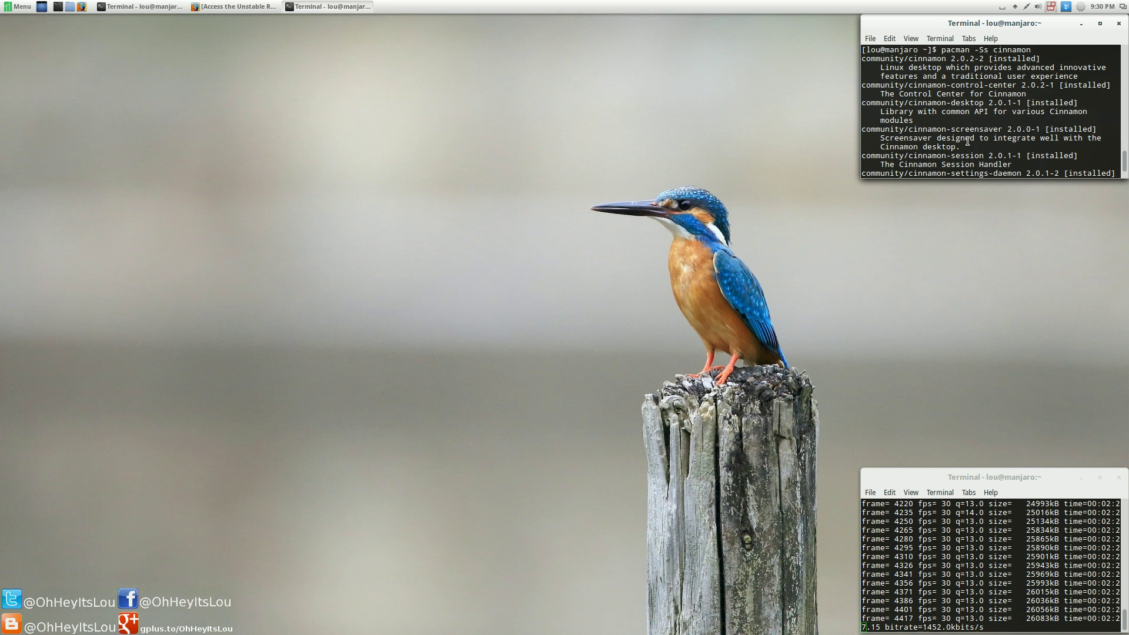
scroll(1005, 140, "down", 3)
scroll(1005, 140, "down", 1)
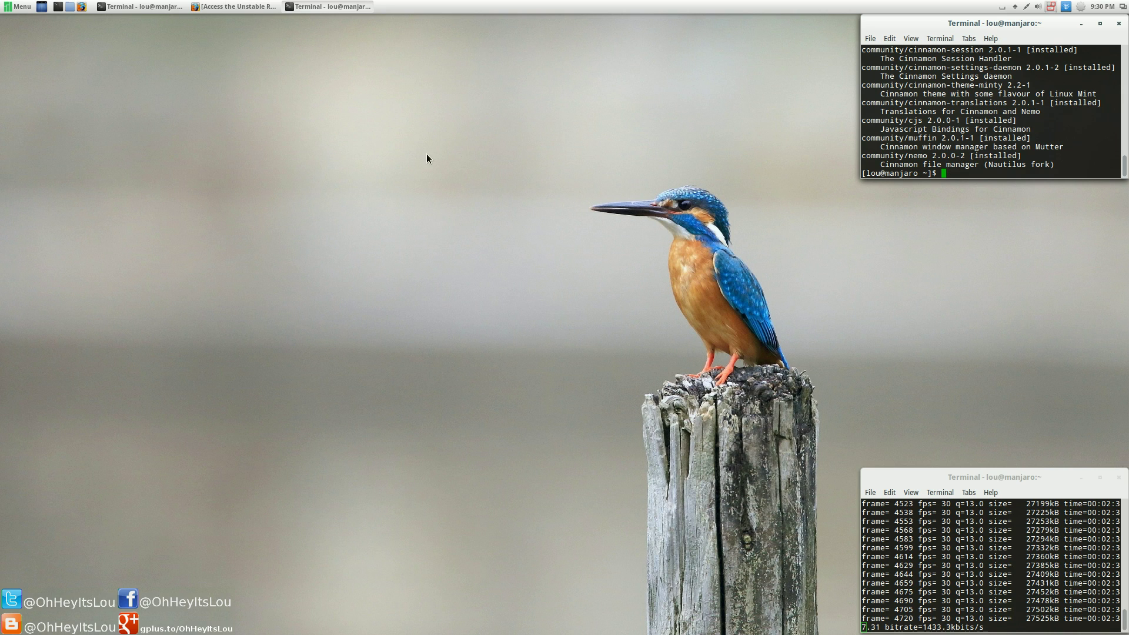
right_click(1050, 6)
key("Escape")
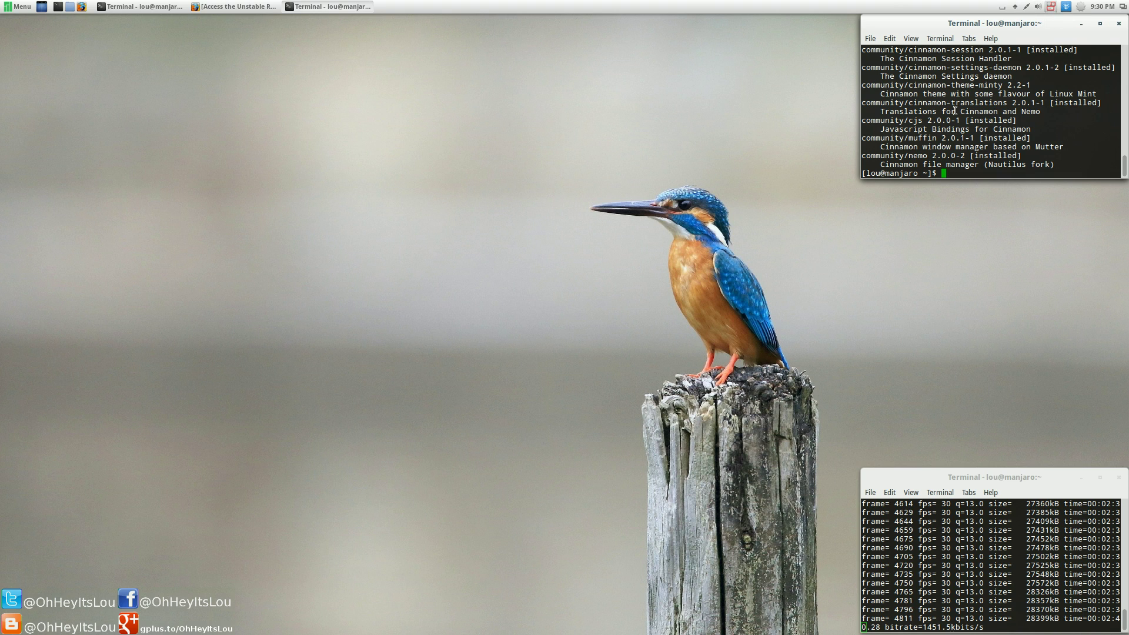
left_click(8, 7)
type("add")
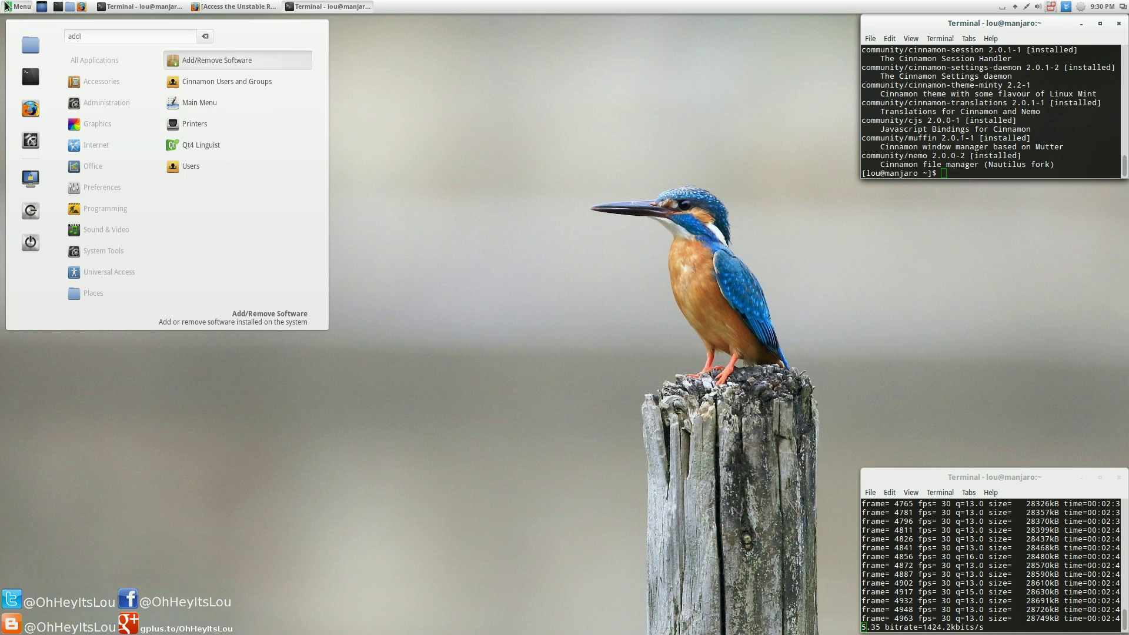
key("Return")
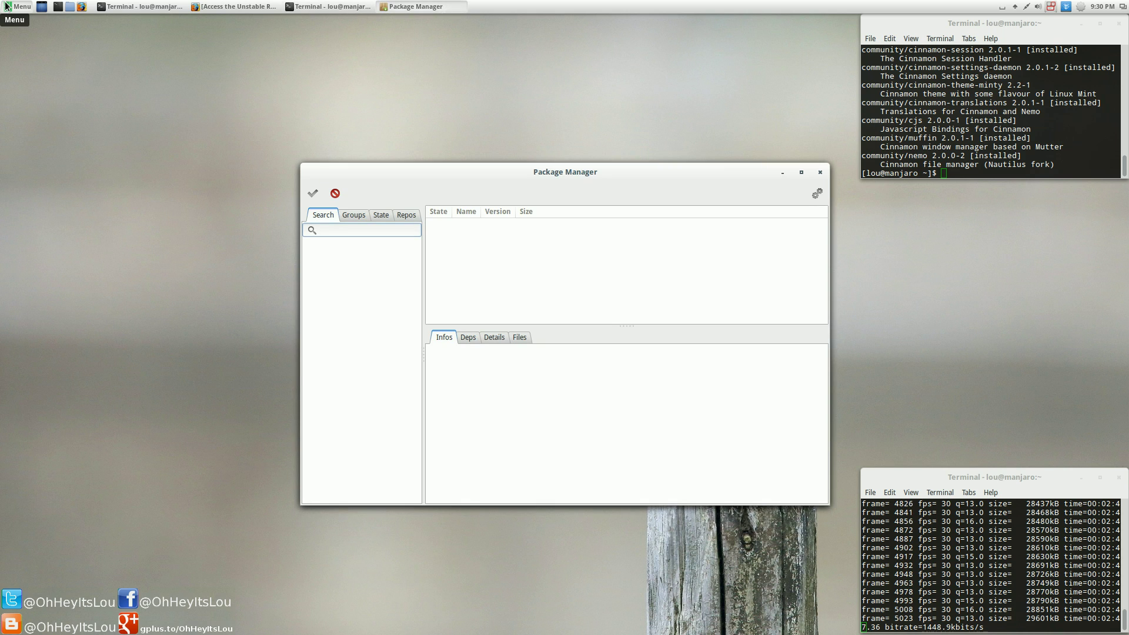
left_click_drag(623, 169, 471, 117)
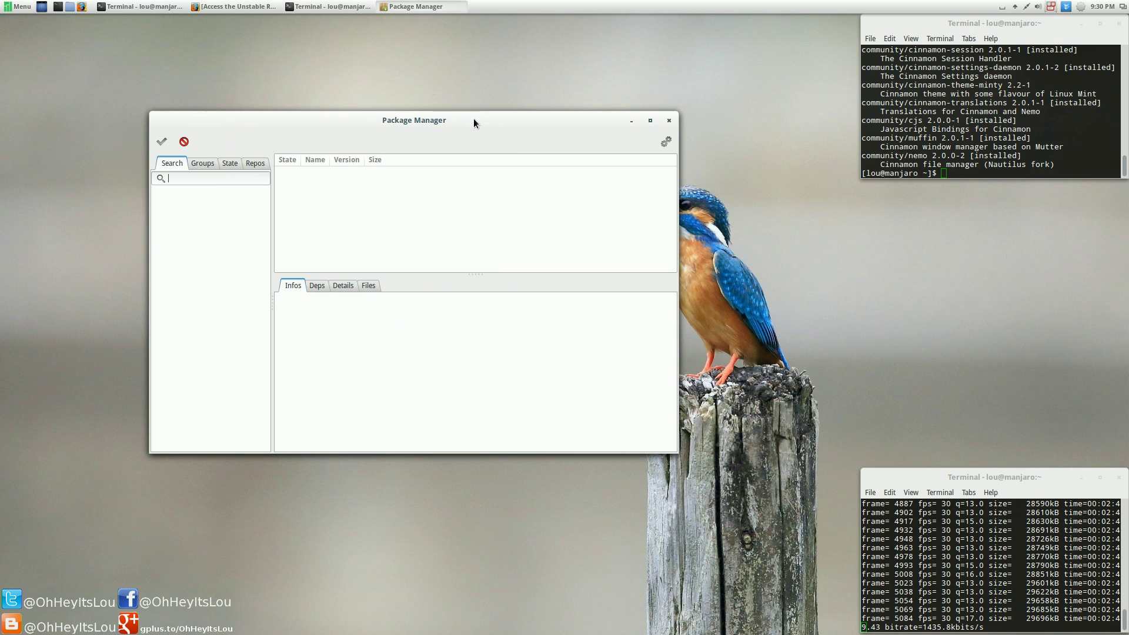
type("cinnamon")
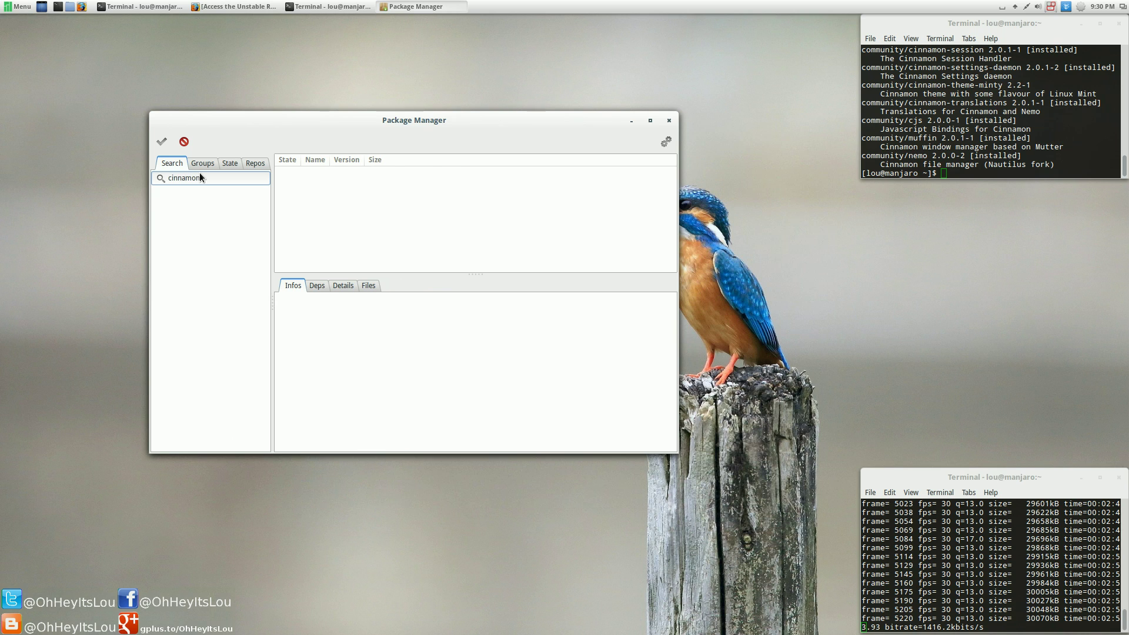
key("Return")
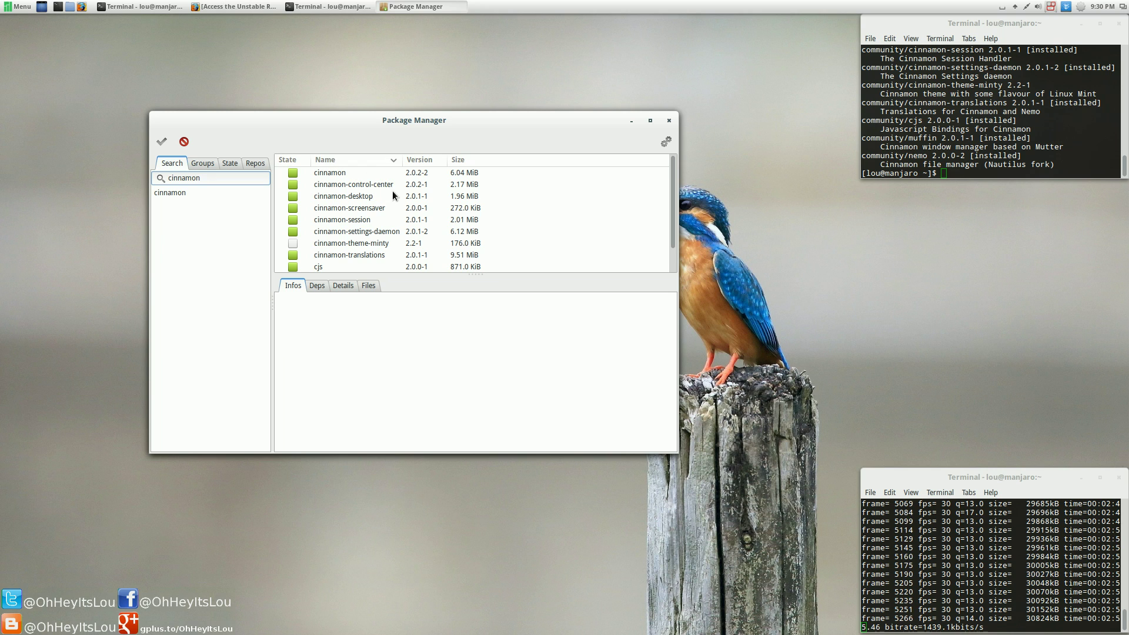
scroll(419, 198, "down", 2)
scroll(356, 224, "up", 2)
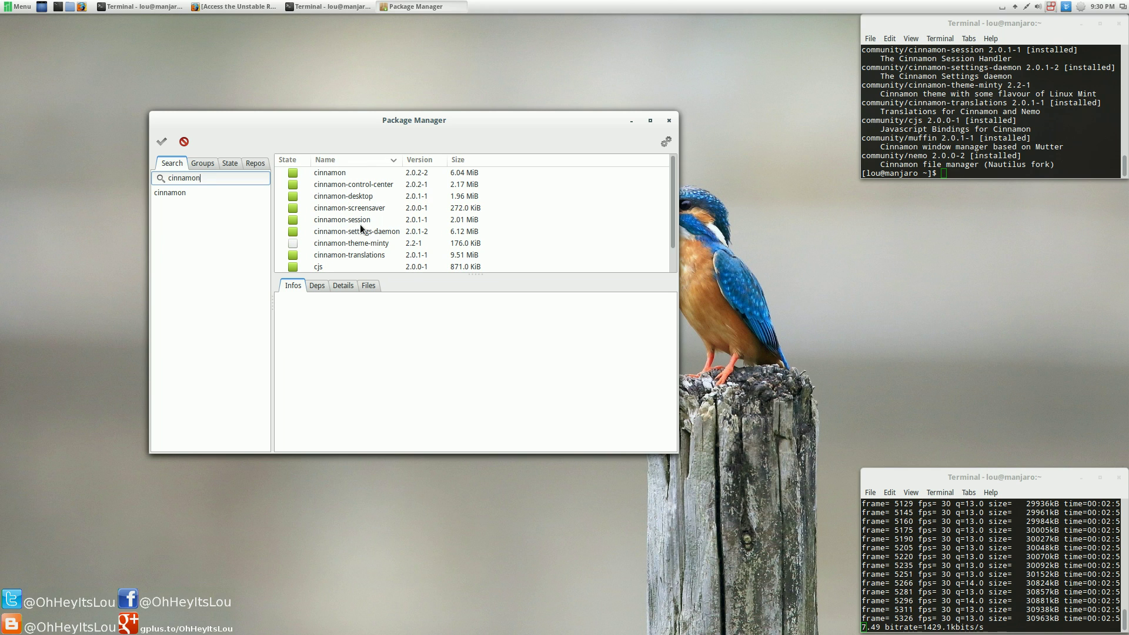
left_click(385, 242)
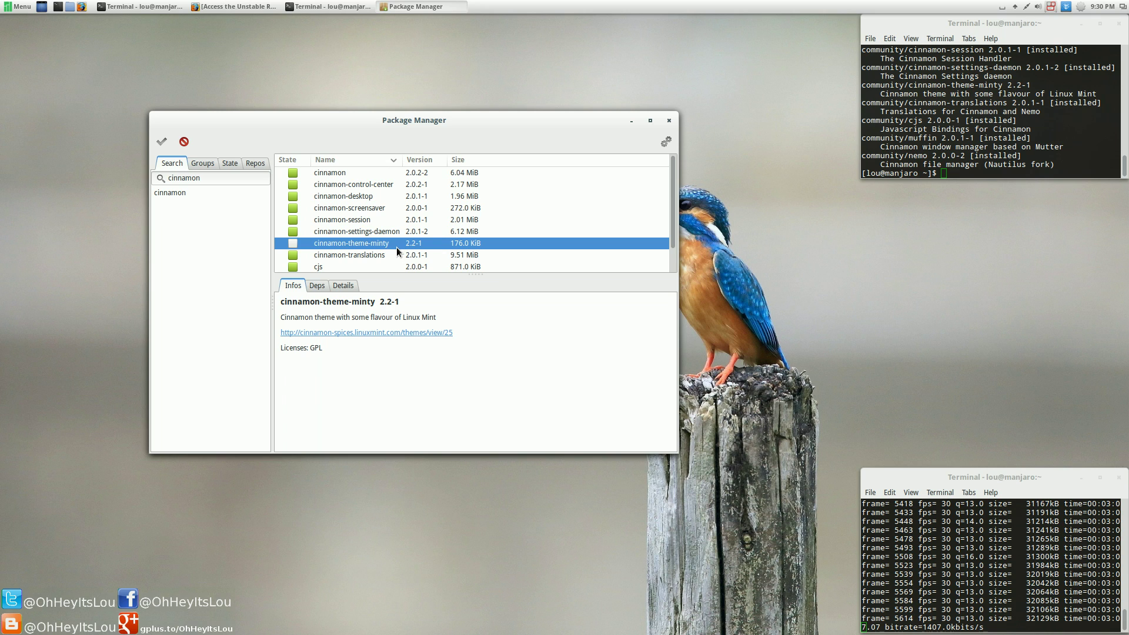
left_click(669, 121)
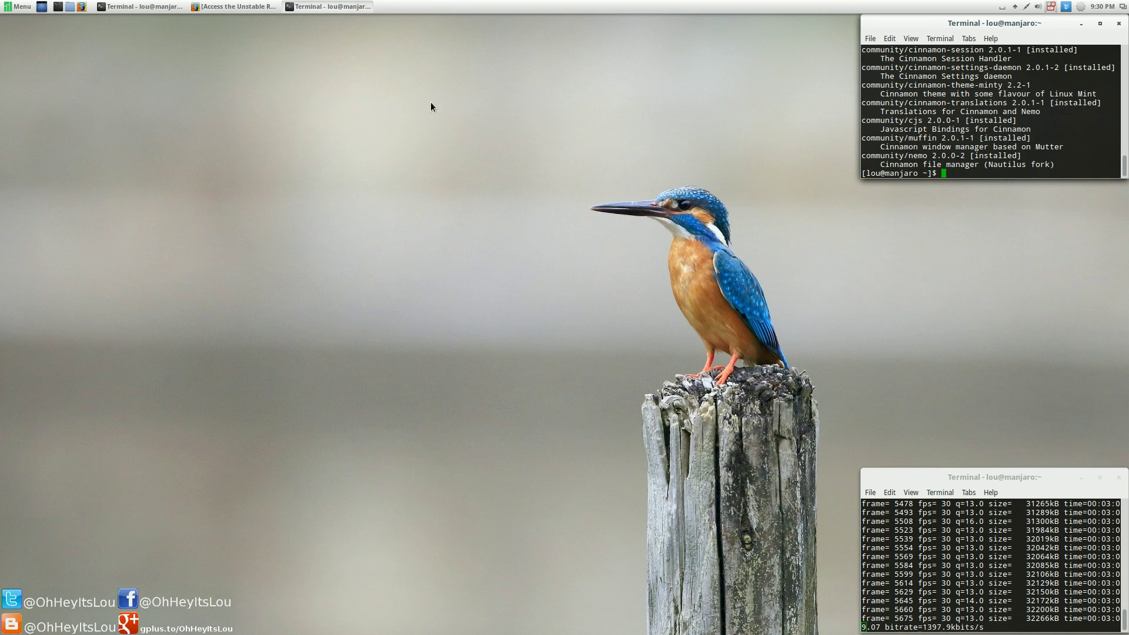
Scroll the wiki to 'Reverting Back to the Stable Repositories' and its sudo pacman -Syy / -Suu commands
left_click(235, 7)
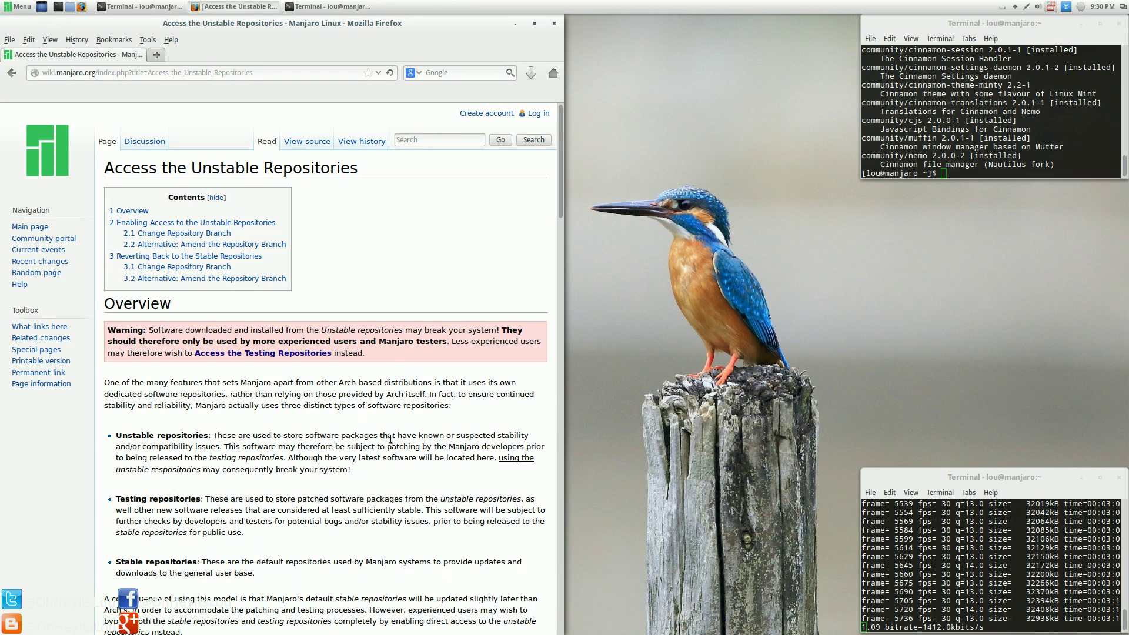
scroll(390, 438, "down", 10)
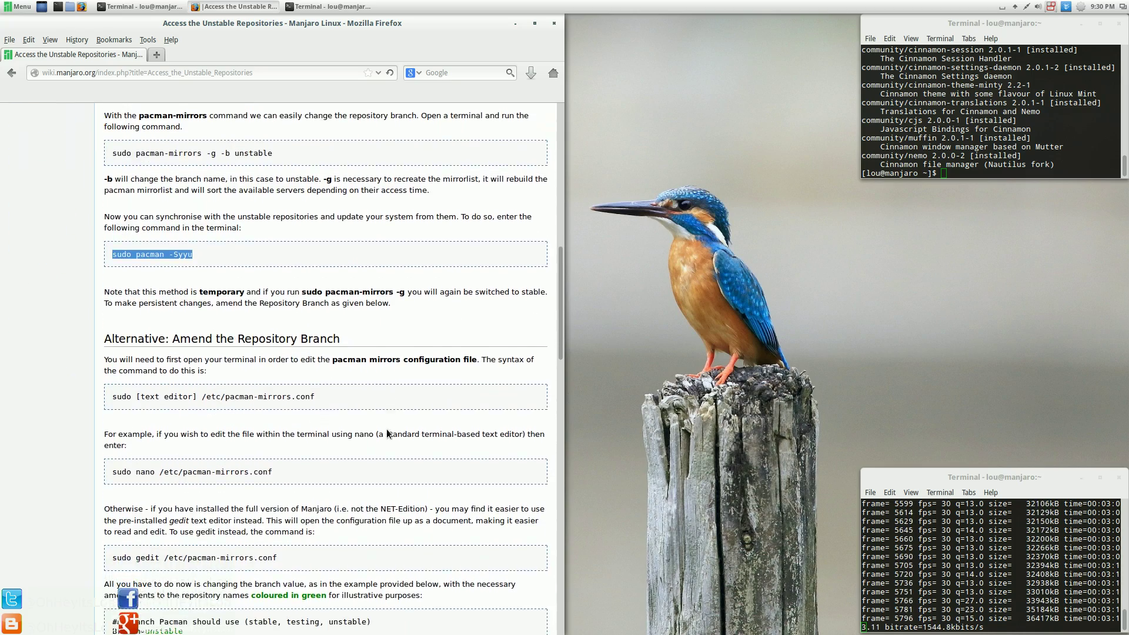
scroll(387, 433, "down", 5)
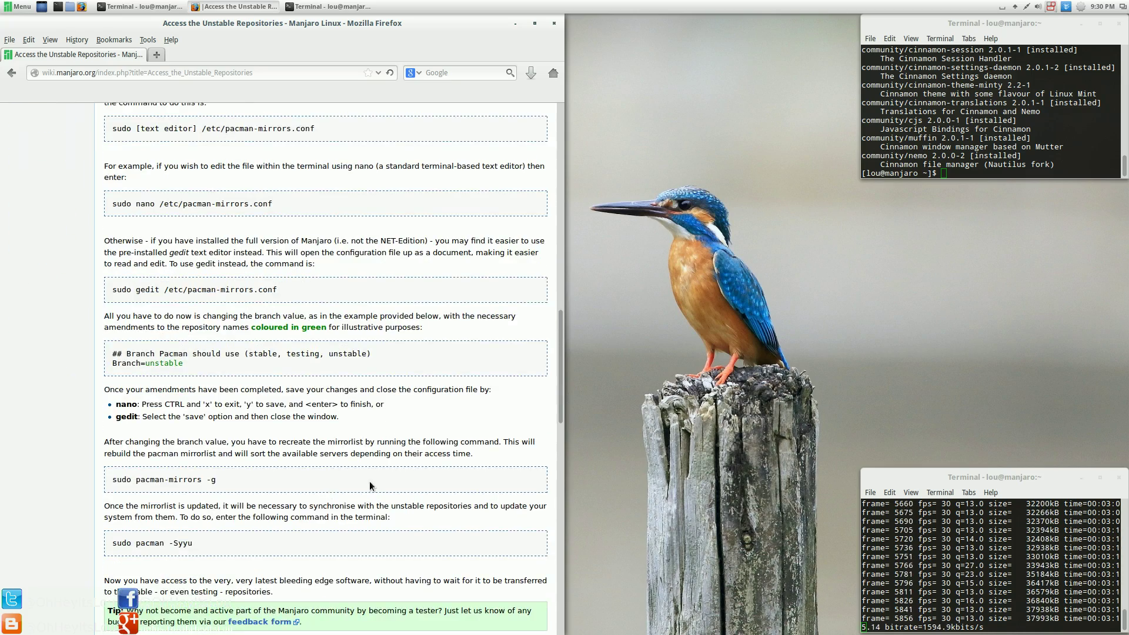
scroll(369, 486, "down", 7)
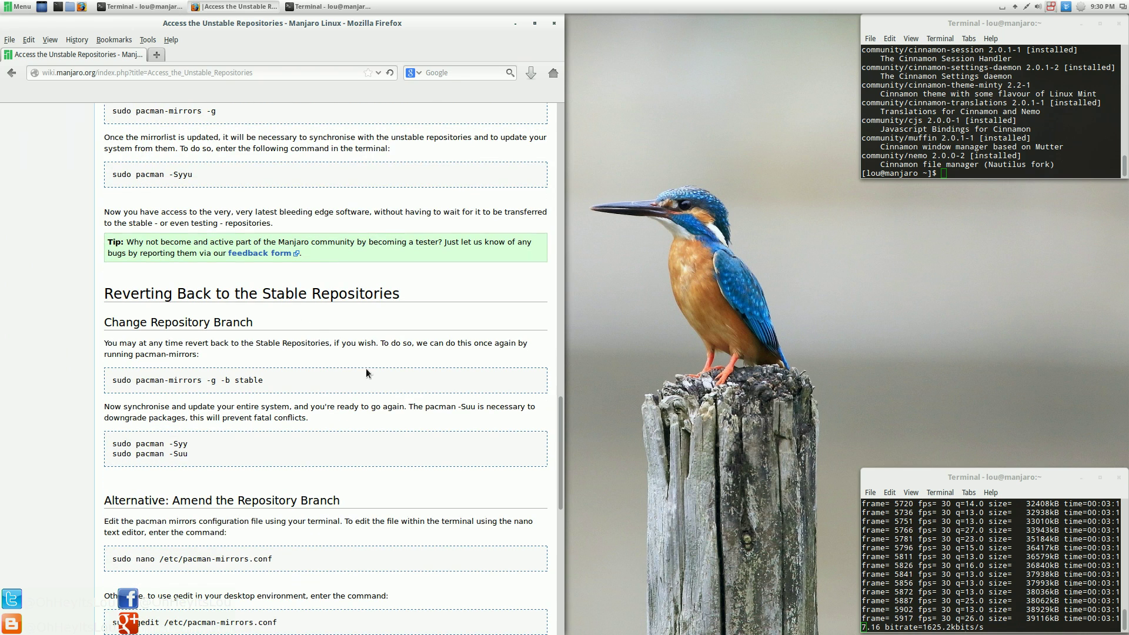
scroll(235, 291, "down", 1)
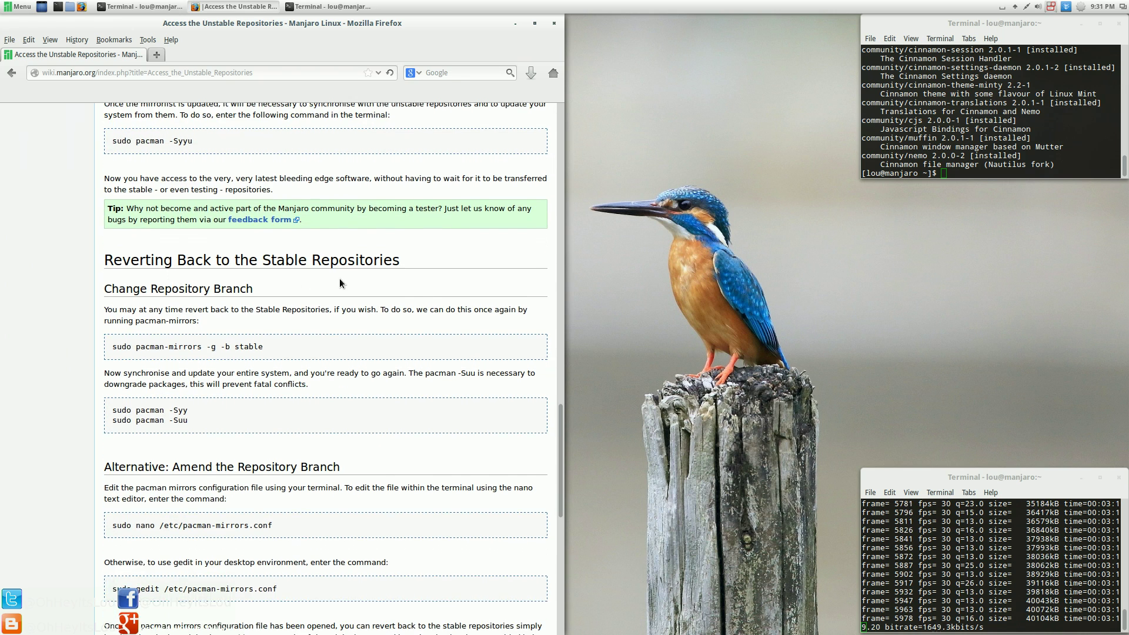
left_click(327, 376)
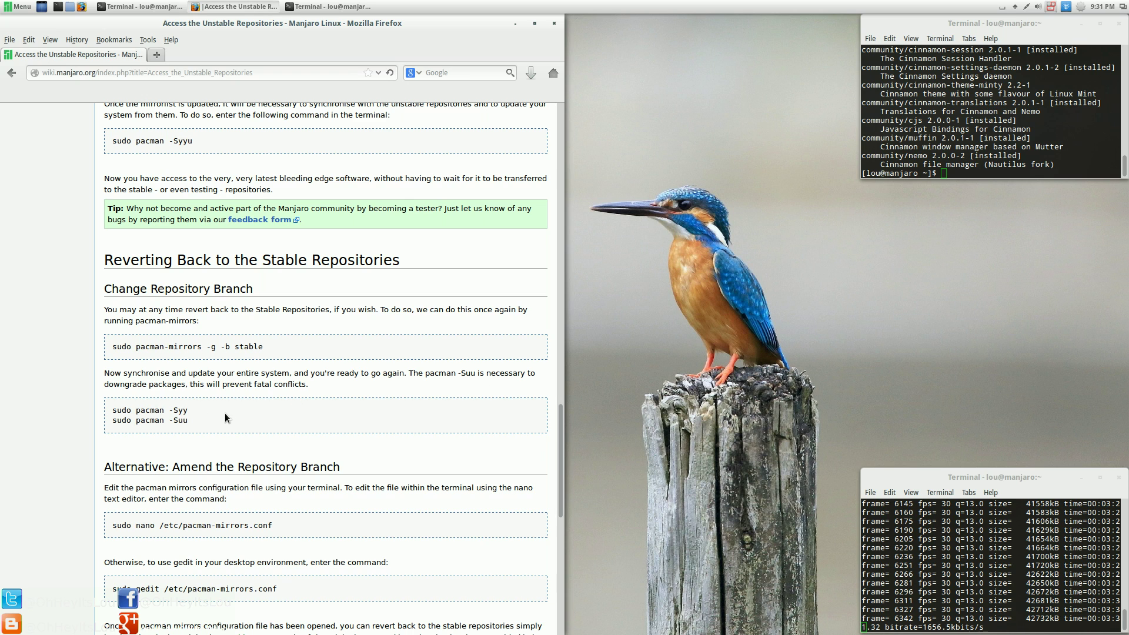
left_click_drag(200, 420, 103, 416)
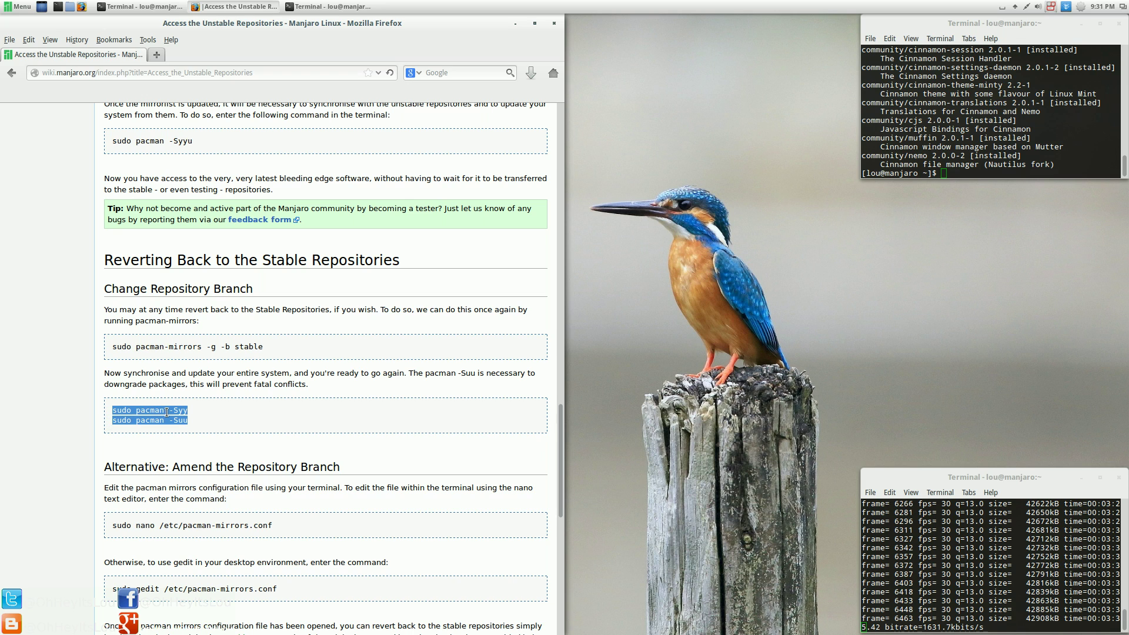
left_click(252, 421)
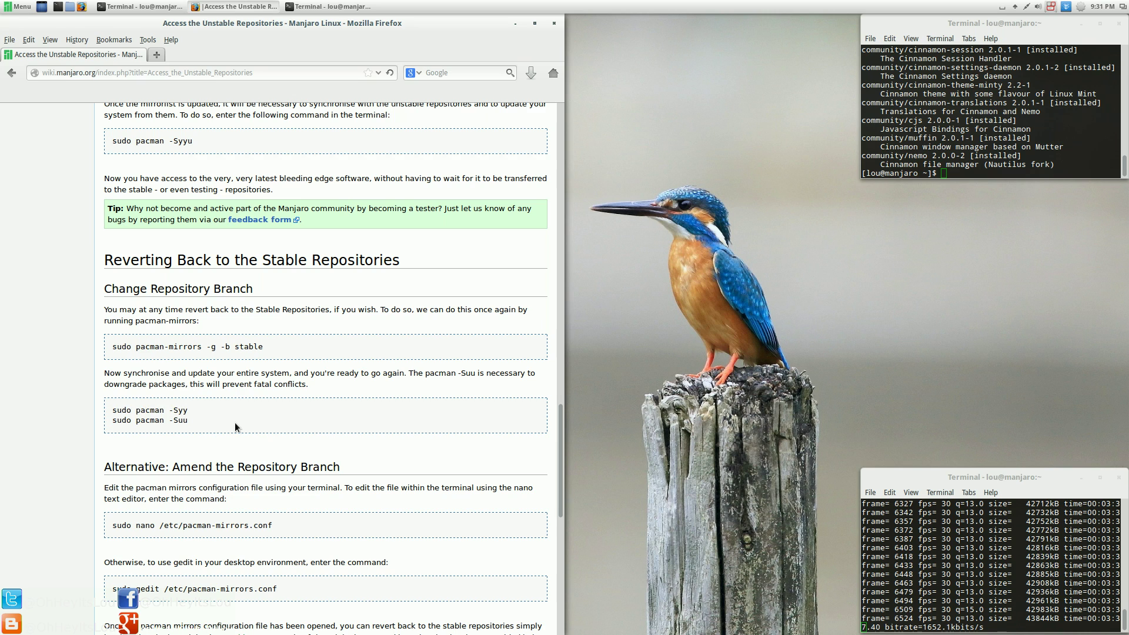